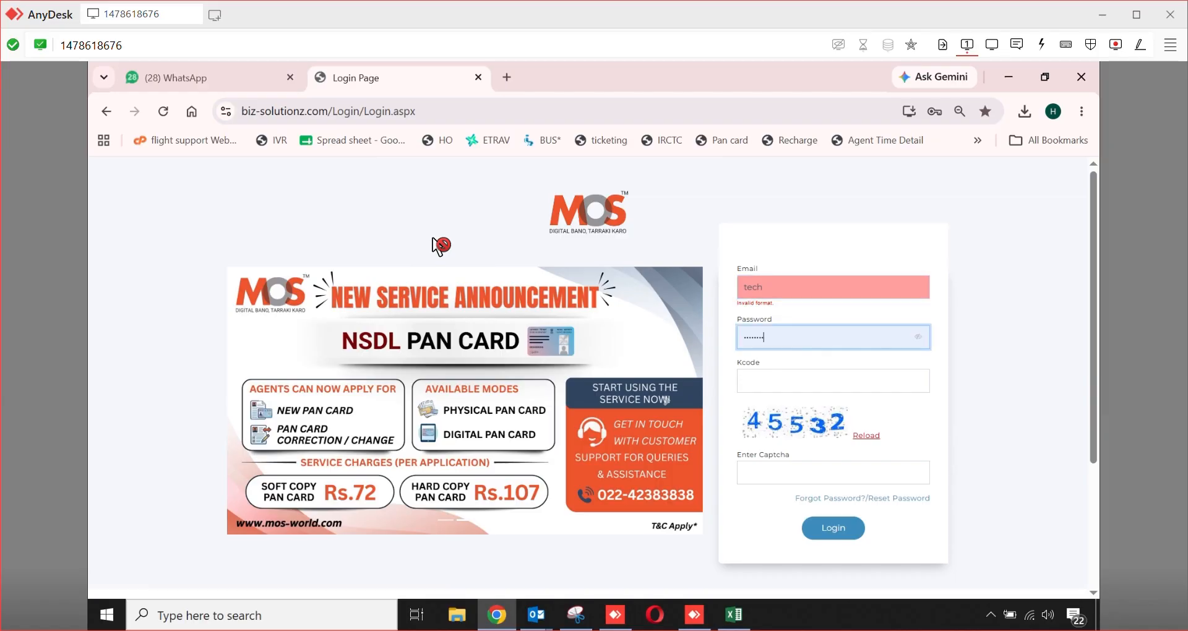
Replace the login email with the saved tech support account for mos-world.com, filling in its email and password
key("shift+Tab")
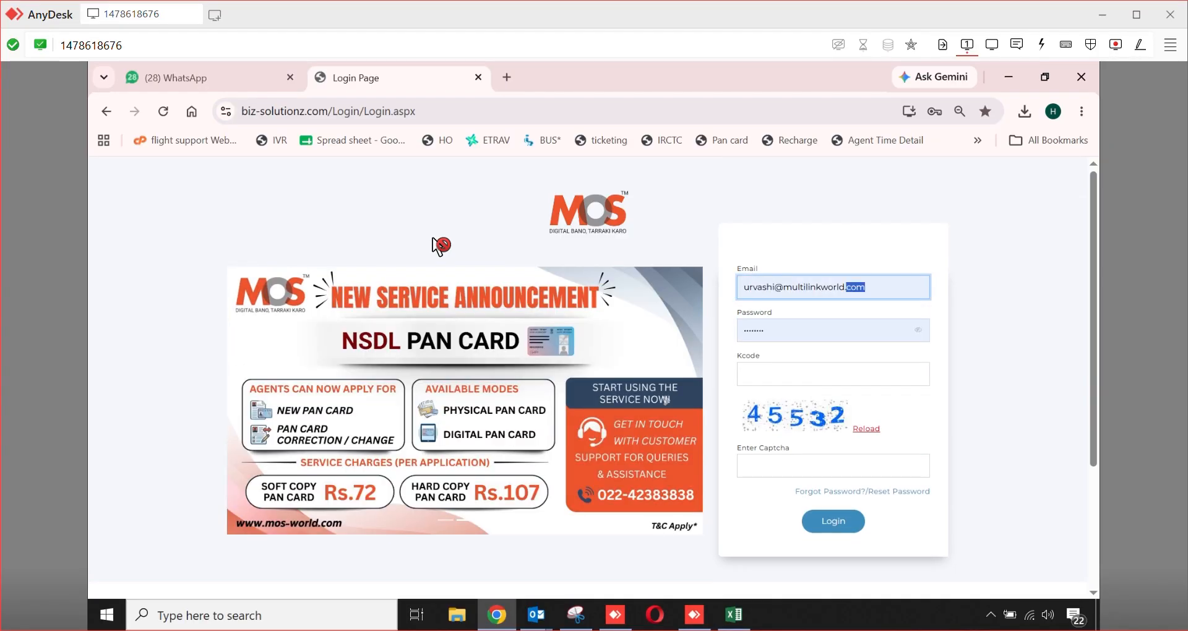
key("ctrl+a")
key("BackSpace")
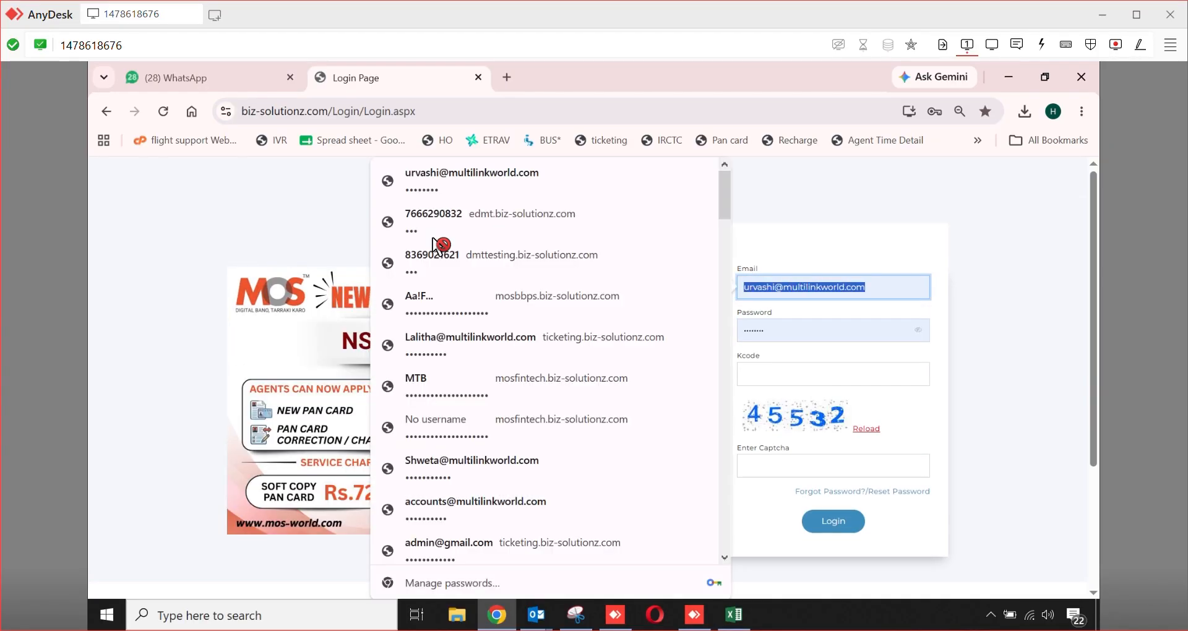
type("tech")
key("Escape")
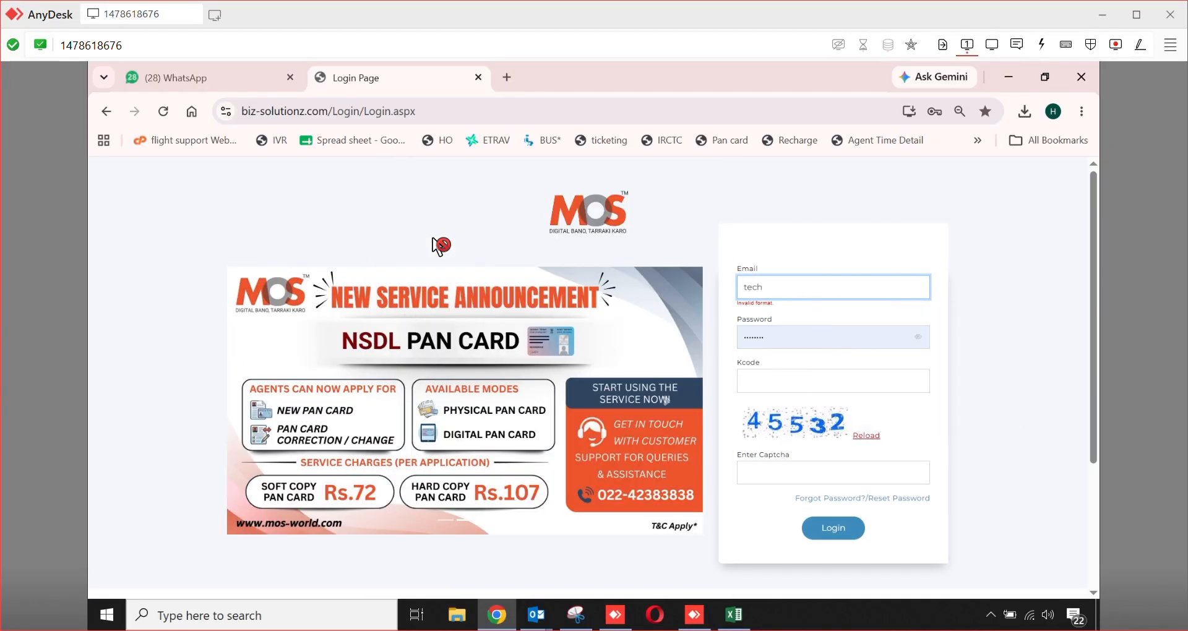
key("Tab")
key("shift+Tab")
key("Down")
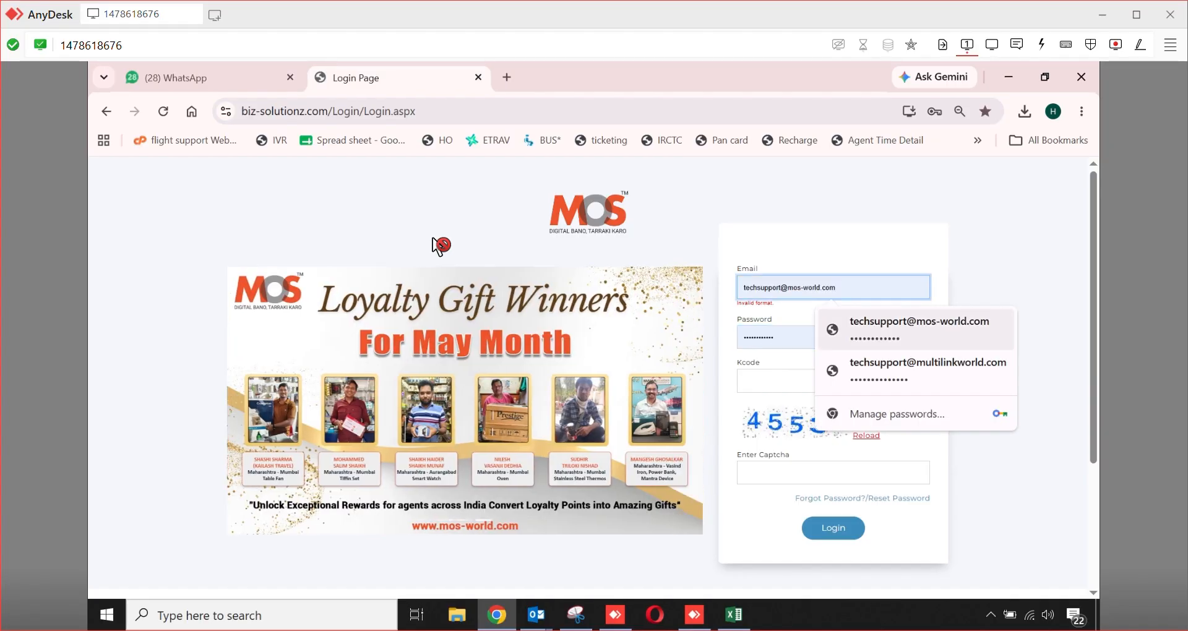
key("Return")
Fill in the Kcode and the displayed captcha, and log in to the agent portal
key("Tab")
key("Tab")
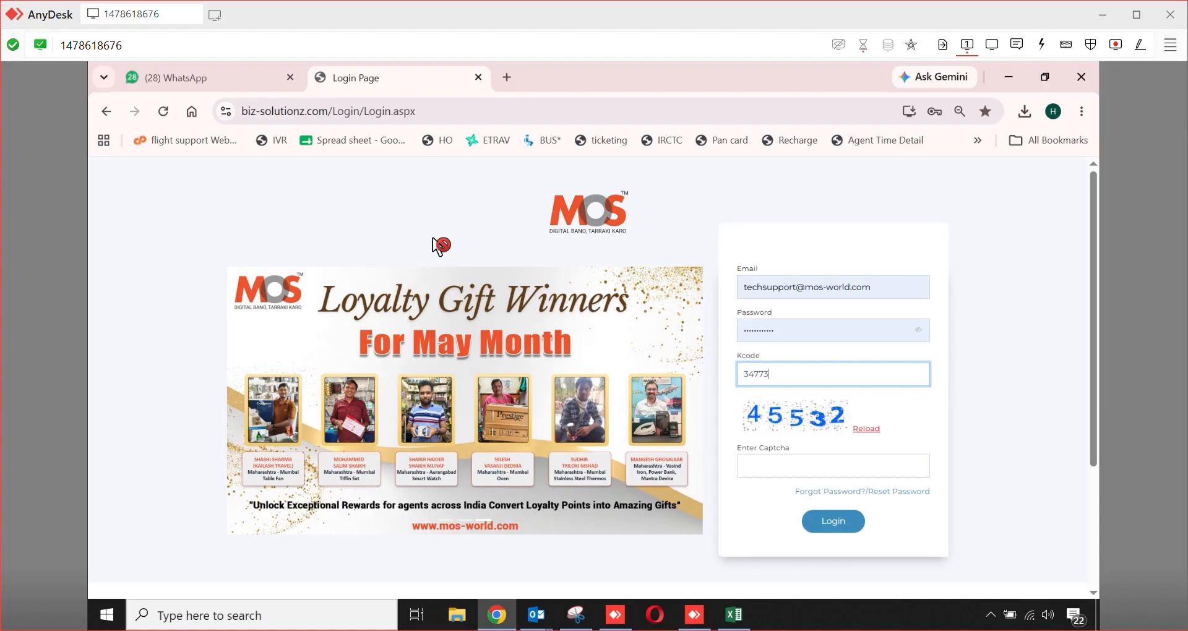
key("Tab")
key("Return")
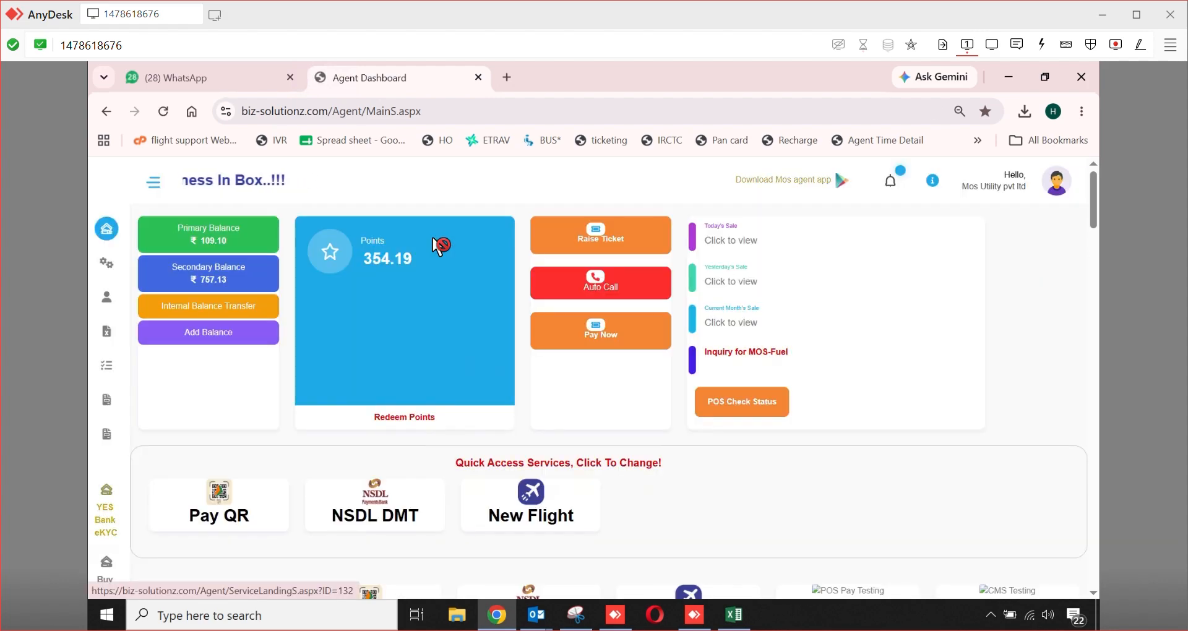
Open the flight search and set Easter Island (IPC) as the departure city
left_click(433, 240)
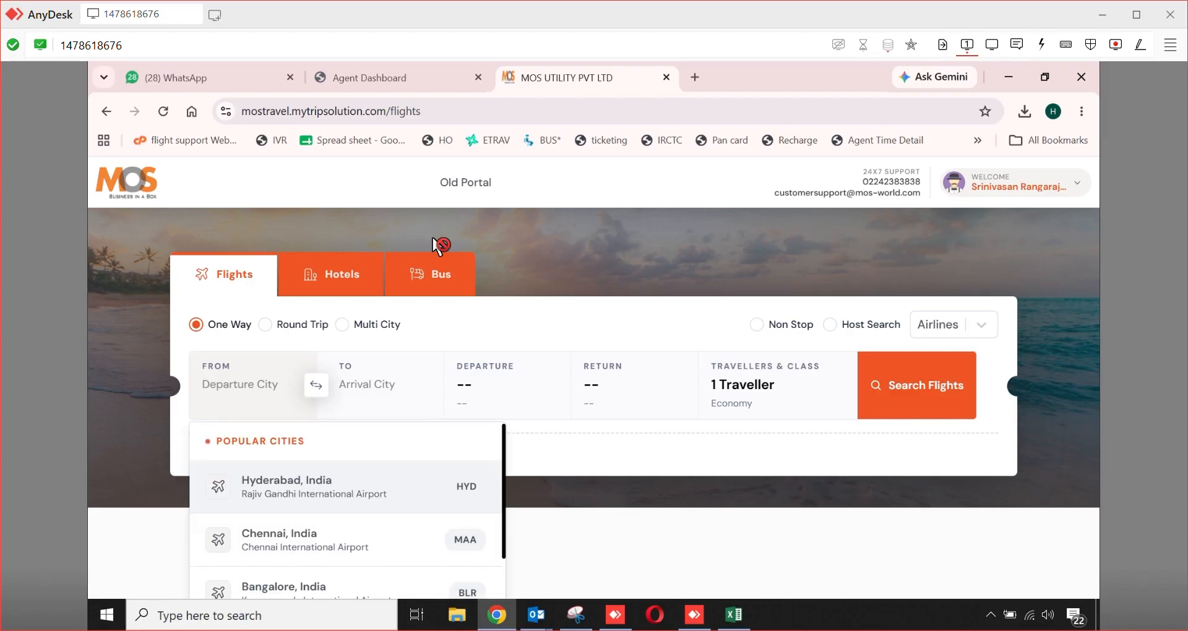
type("ipc")
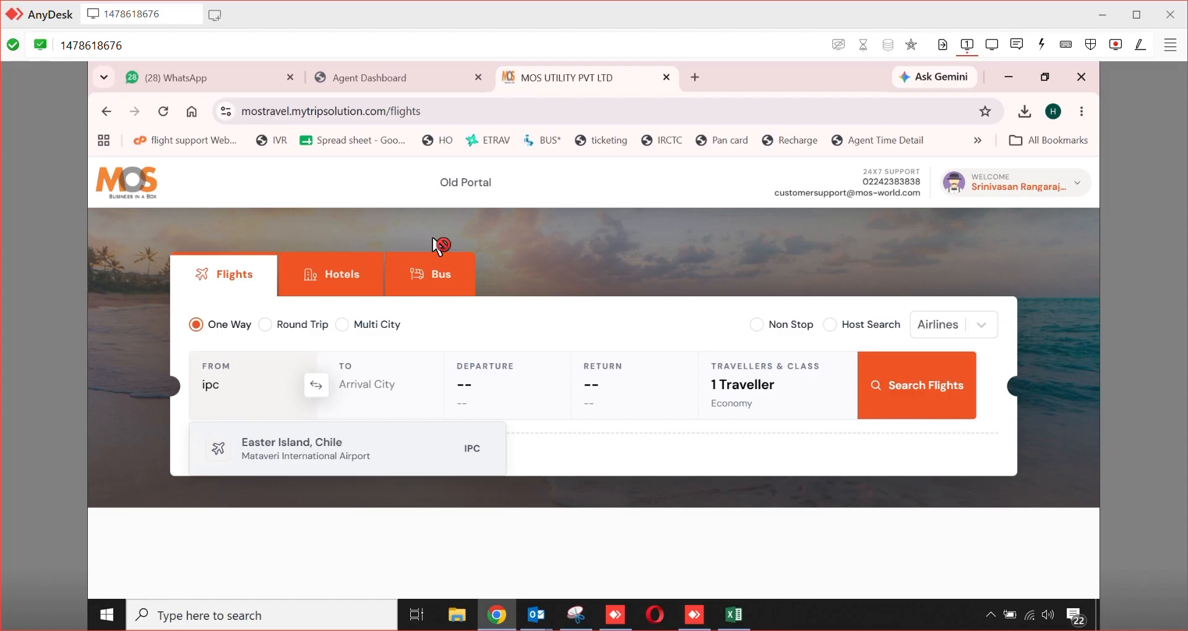
key("Return")
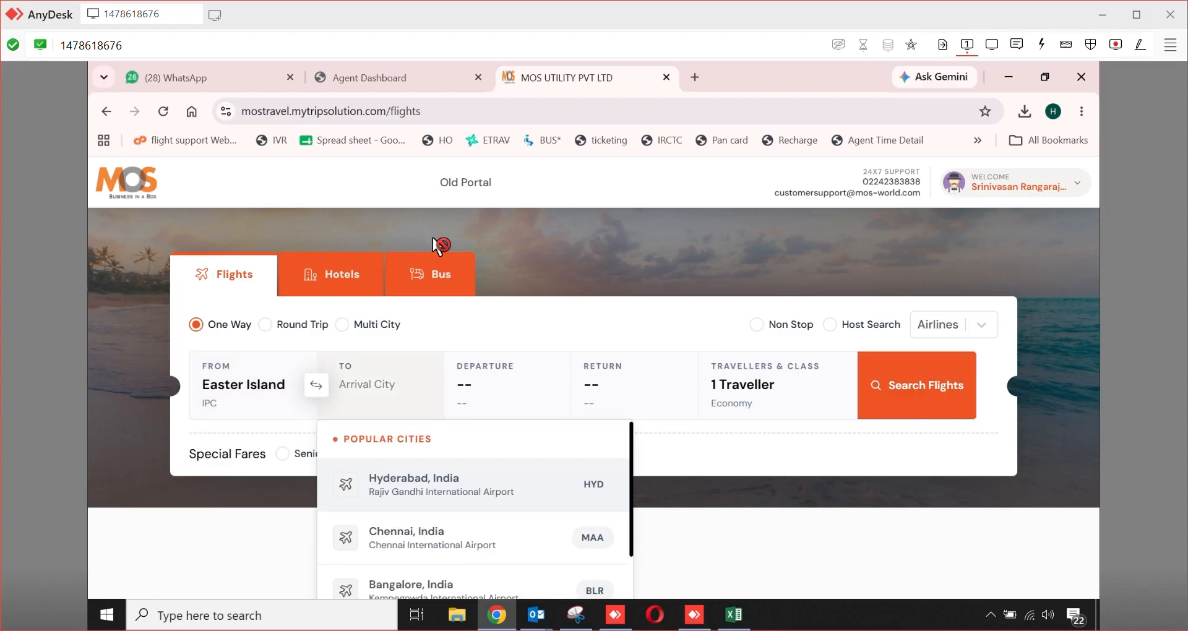
Set Totegegie (GMR) as the arrival city and advance the departure calendar by two months
type("gmr")
key("Down")
key("Return")
key("ctrl+minus")
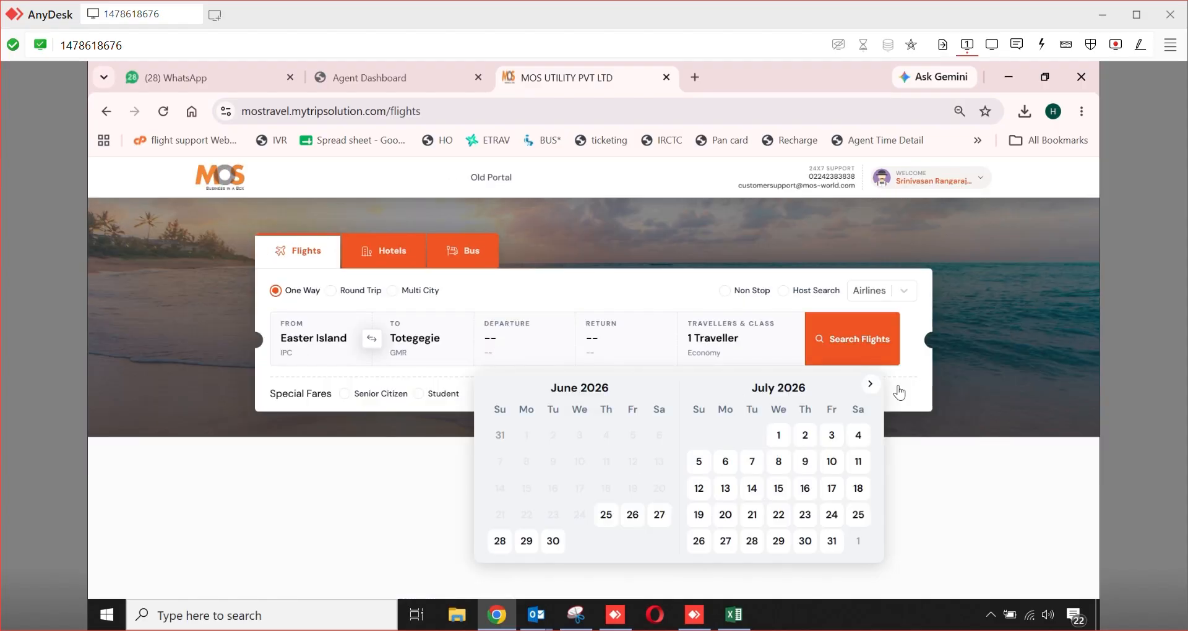
left_click(872, 388)
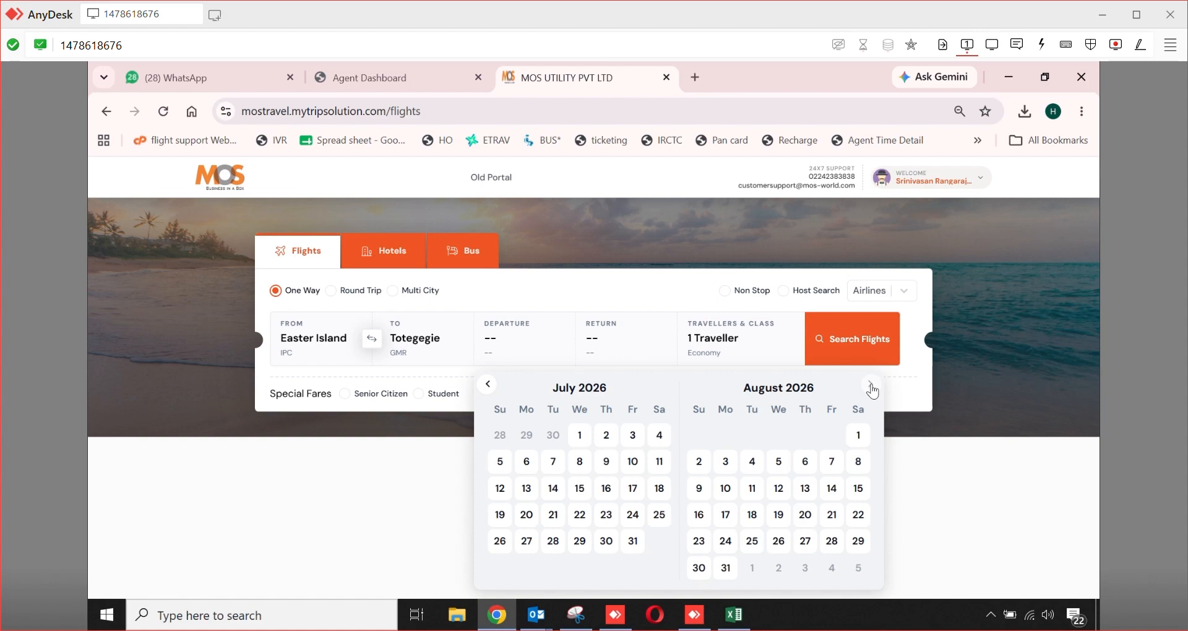
left_click(872, 386)
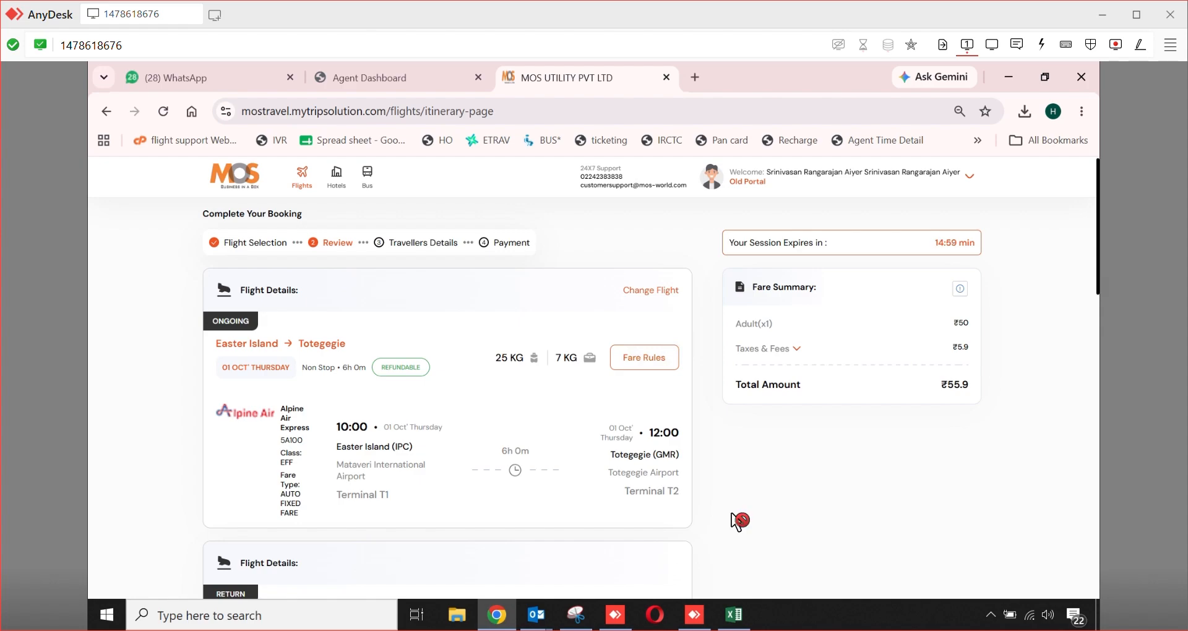
Enter the passenger's mobile number and email address in the Passenger Details section of the booking
scroll(730, 512, "down", 3)
scroll(736, 521, "down", 6)
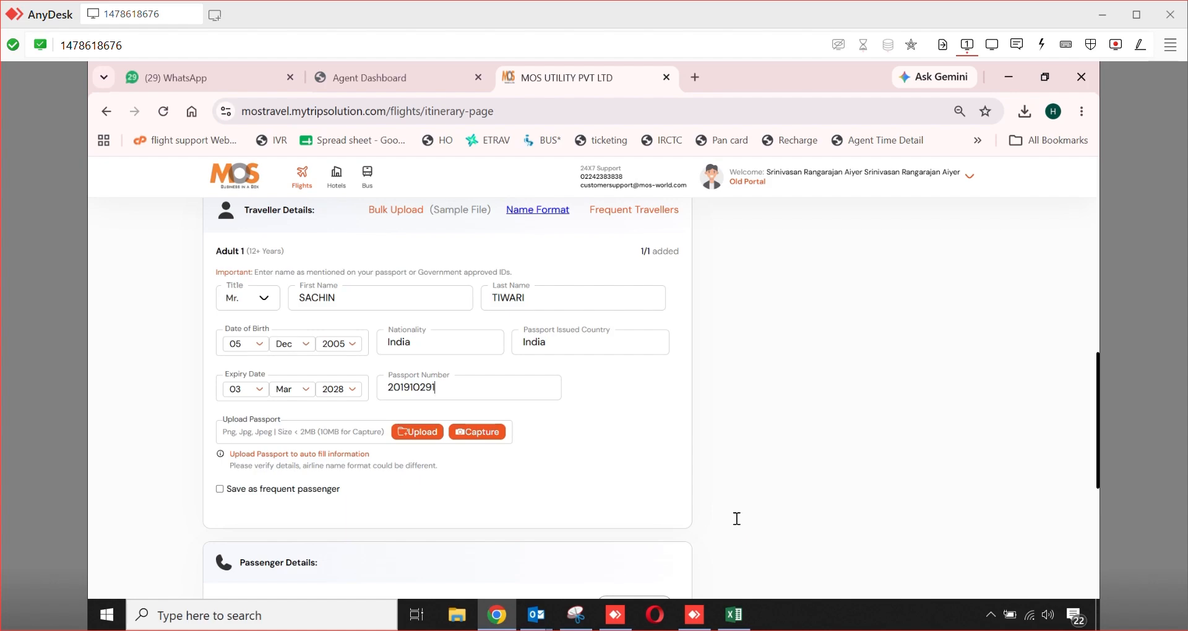
scroll(738, 521, "down", 2)
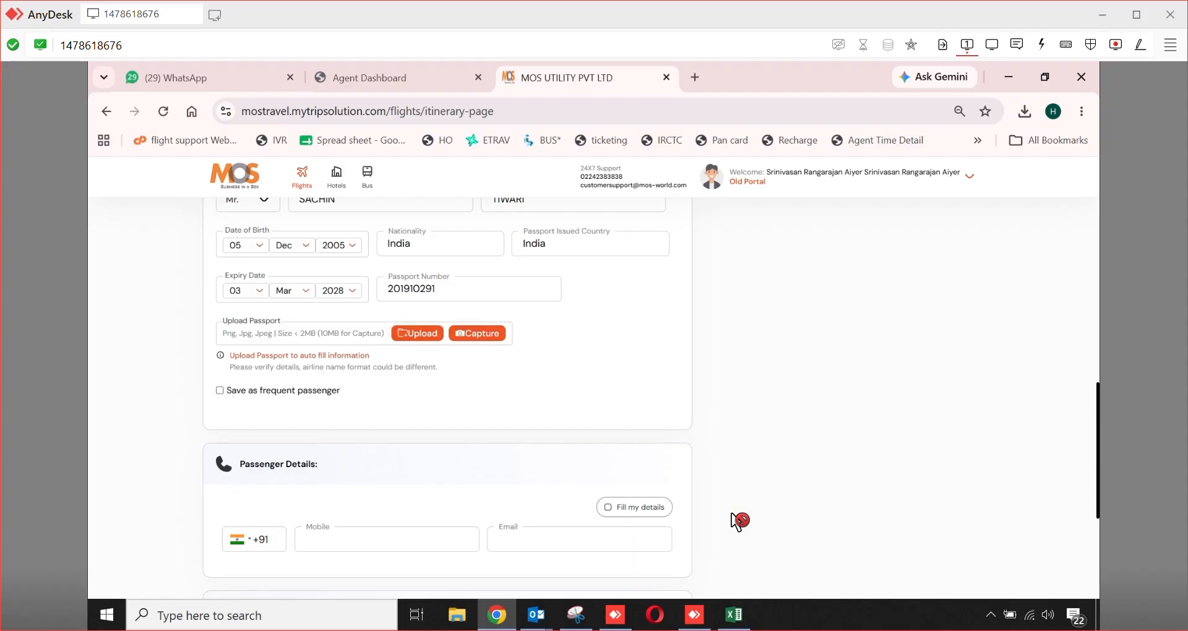
type("www.")
type("sa")
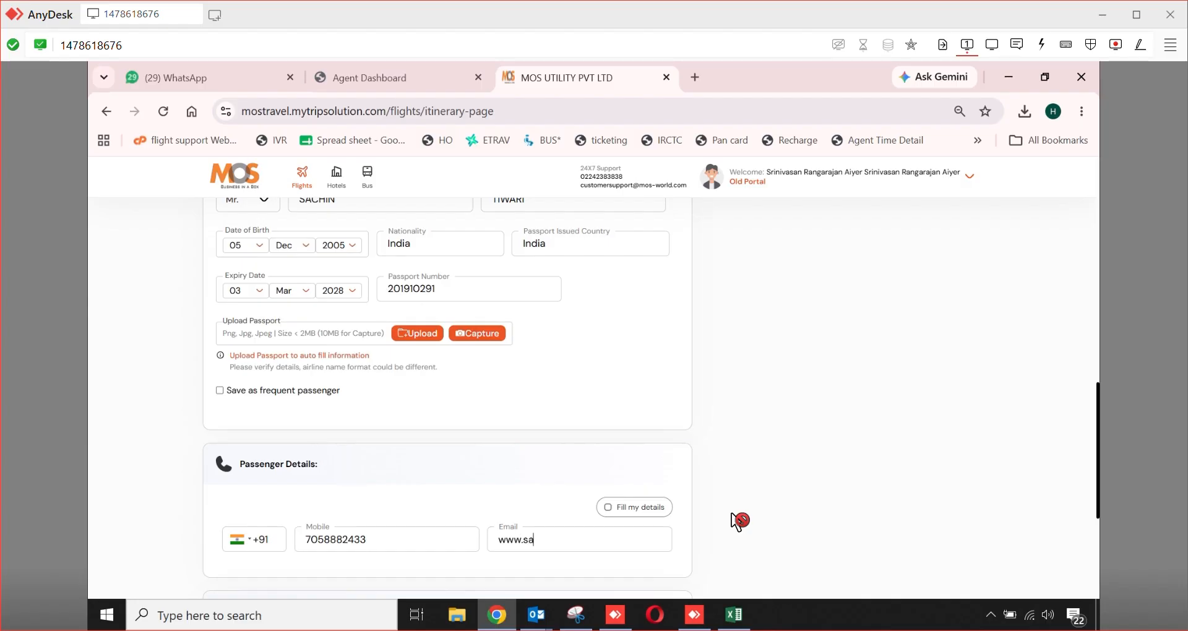
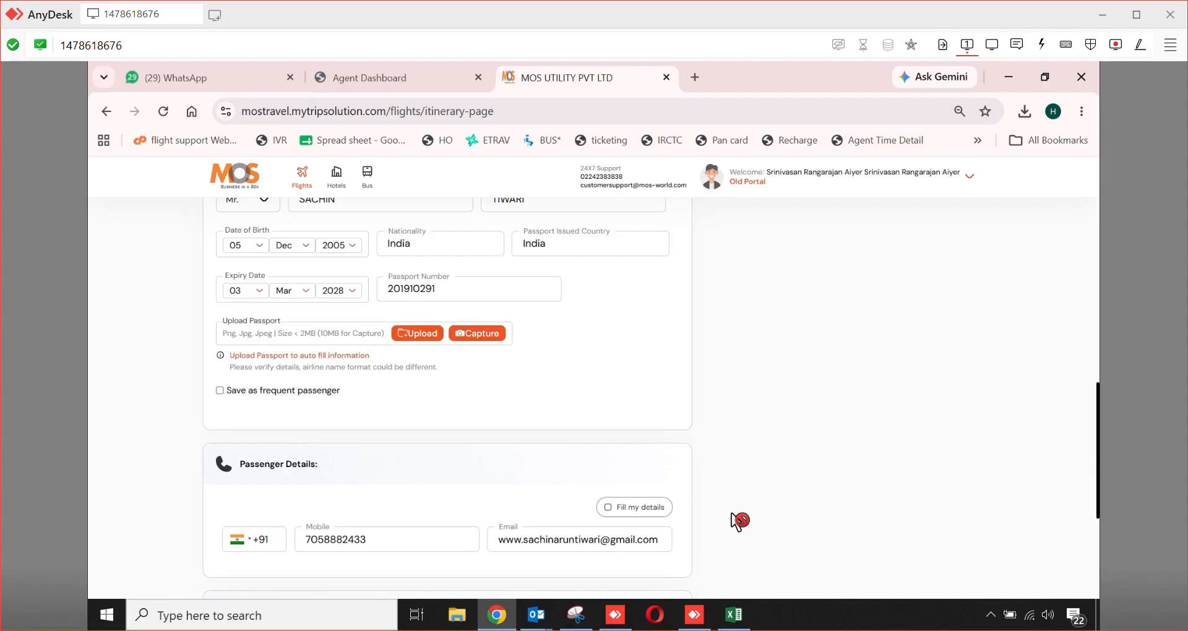
Agree to the fare rules and terms of service for the booking, and recheck the entered traveller details
scroll(738, 521, "down", 3)
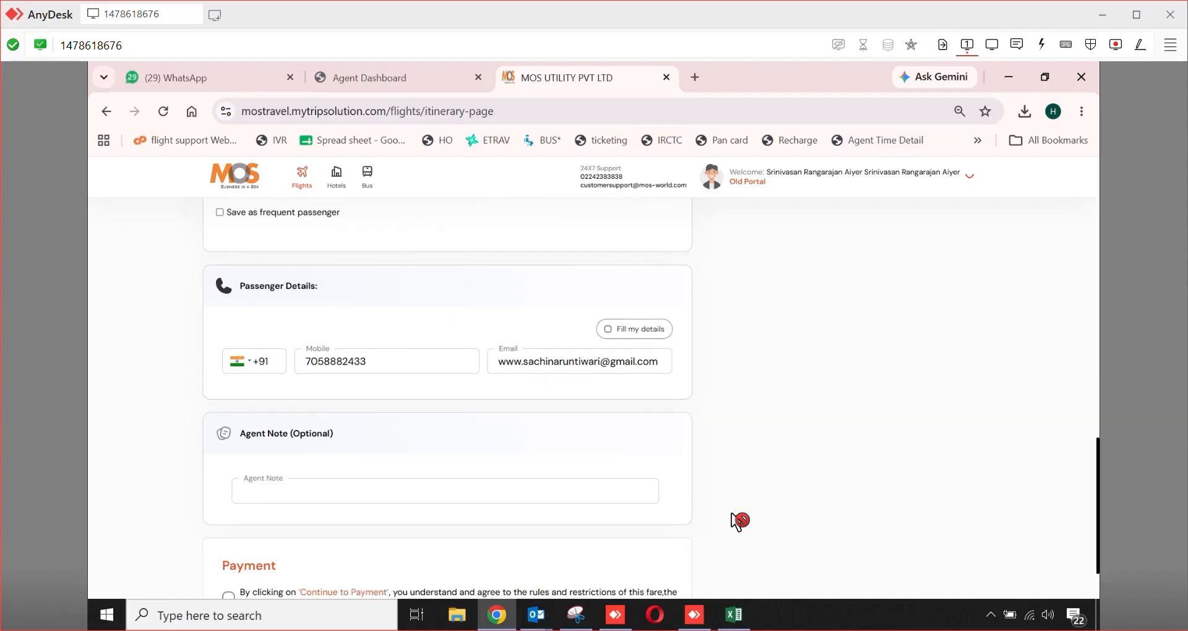
scroll(729, 511, "down", 1)
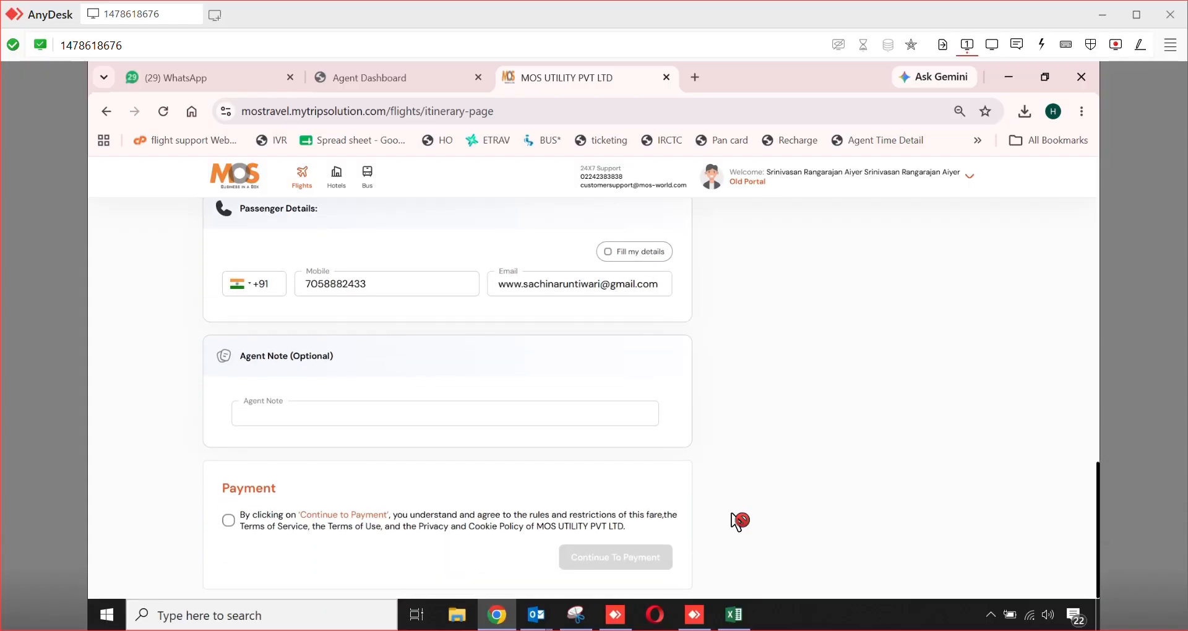
key("space")
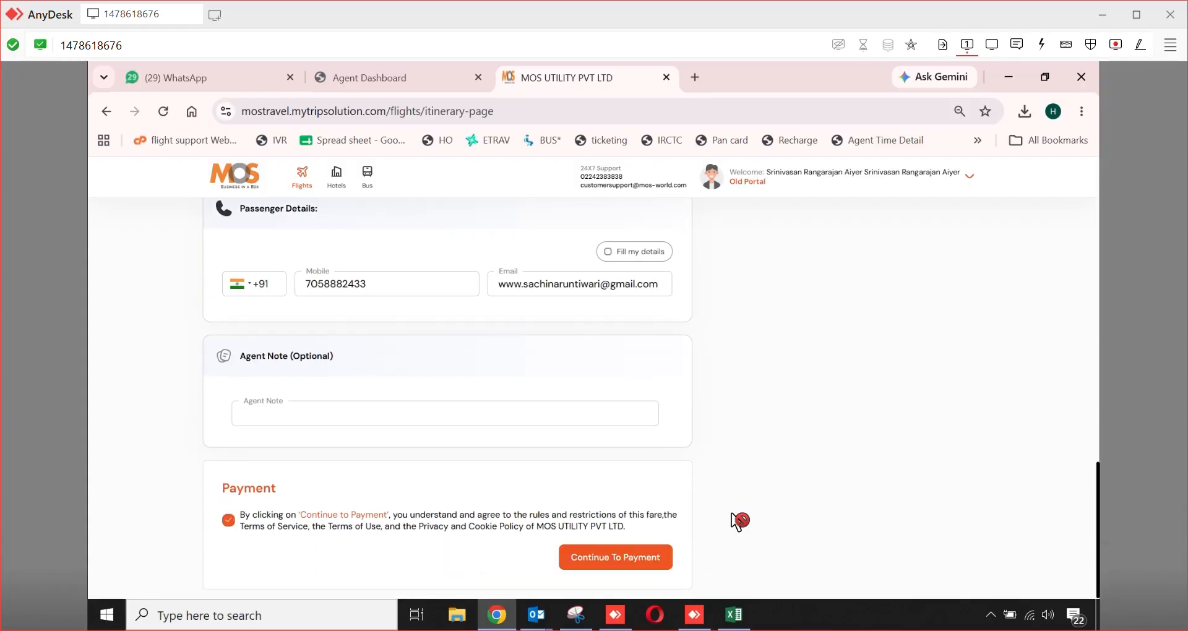
scroll(738, 521, "up", 9)
scroll(736, 519, "down", 3)
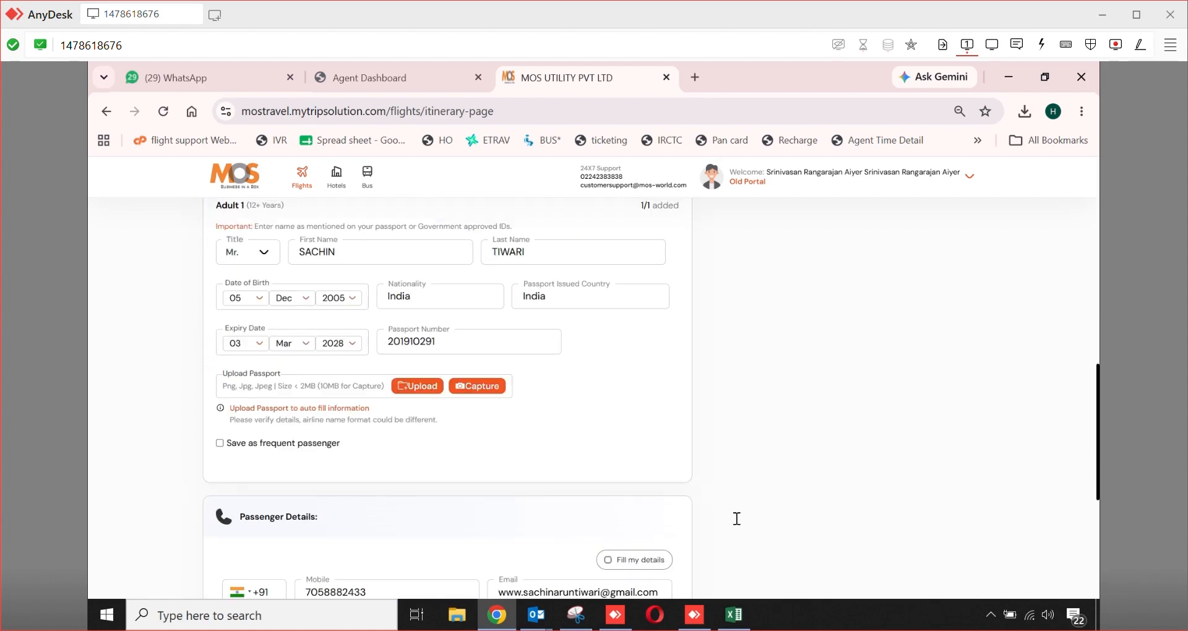
scroll(736, 518, "down", 4)
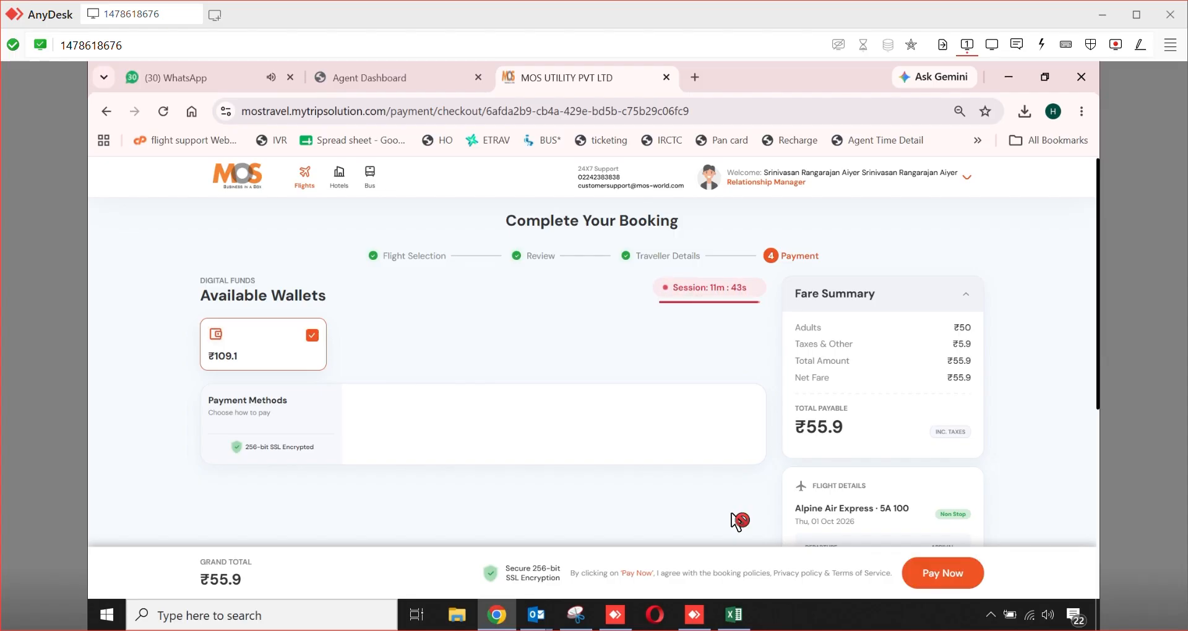
Review the payment page and the booking confirmation, including flight details, fare summary, contact details and ticket information
scroll(738, 521, "down", 1)
scroll(736, 522, "down", 3)
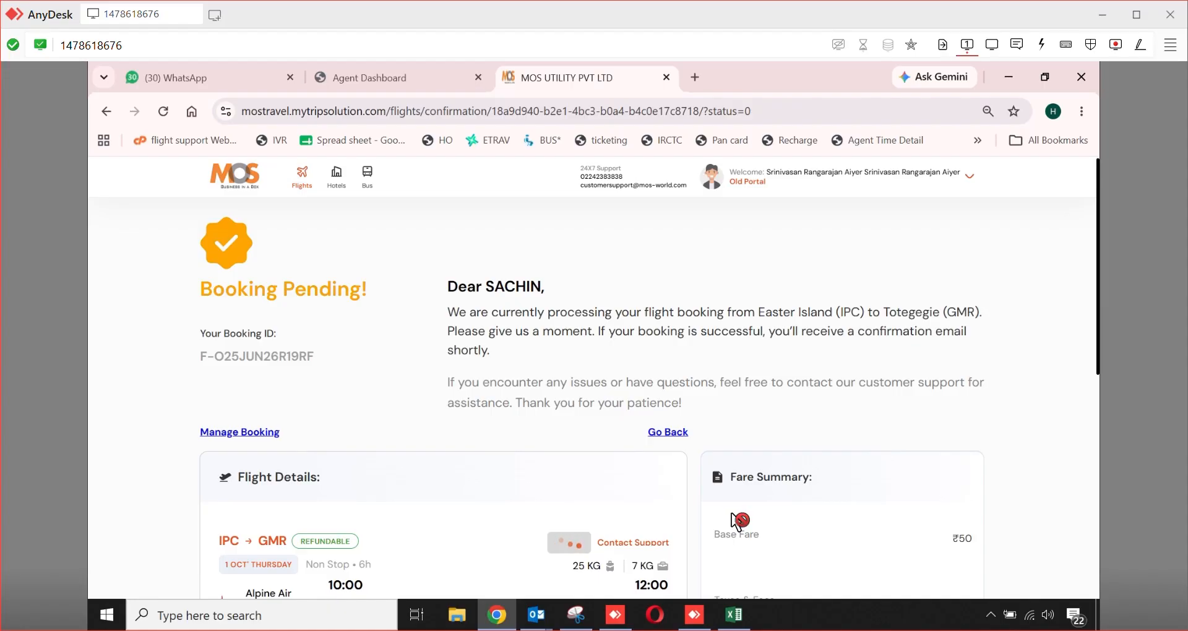
scroll(736, 520, "down", 4)
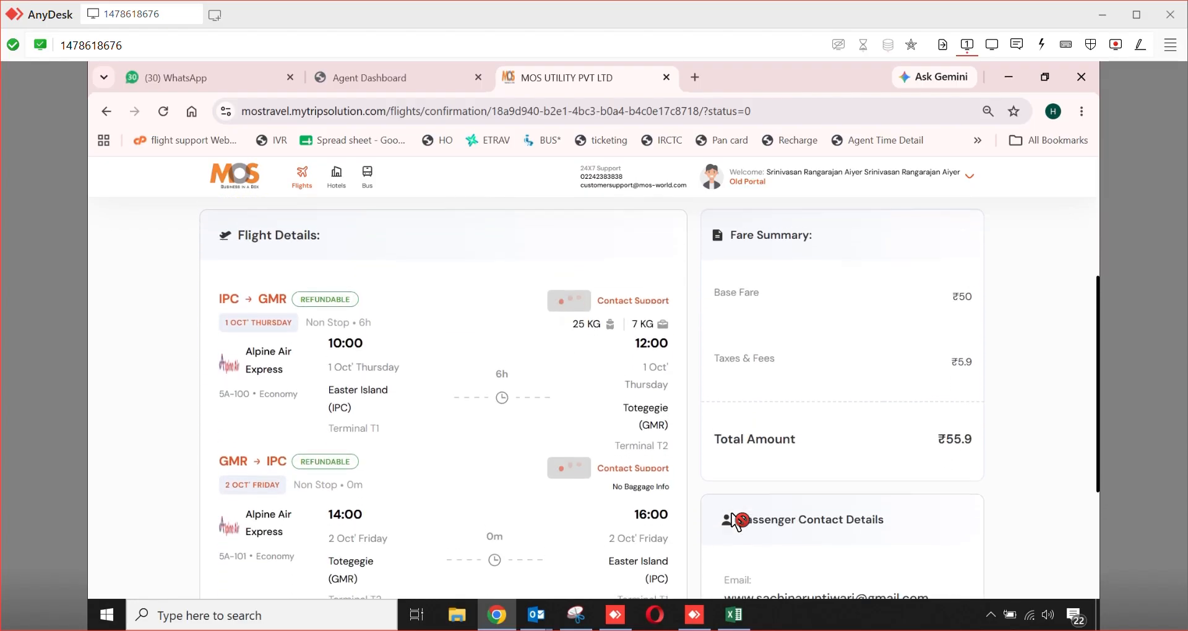
scroll(730, 513, "down", 1)
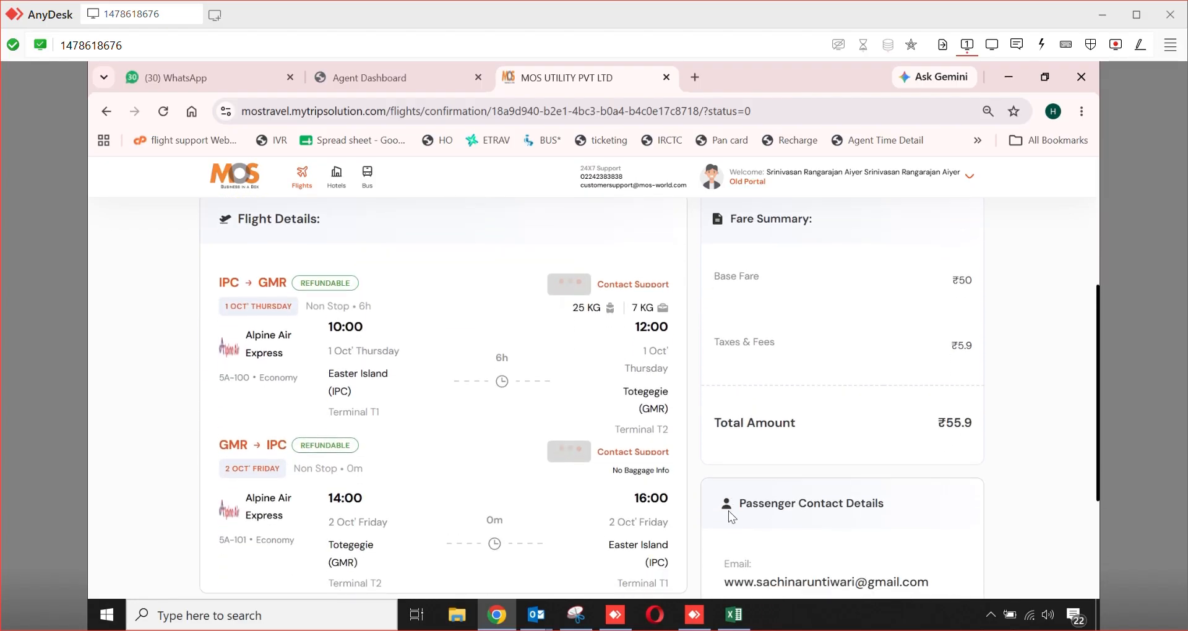
scroll(729, 511, "down", 3)
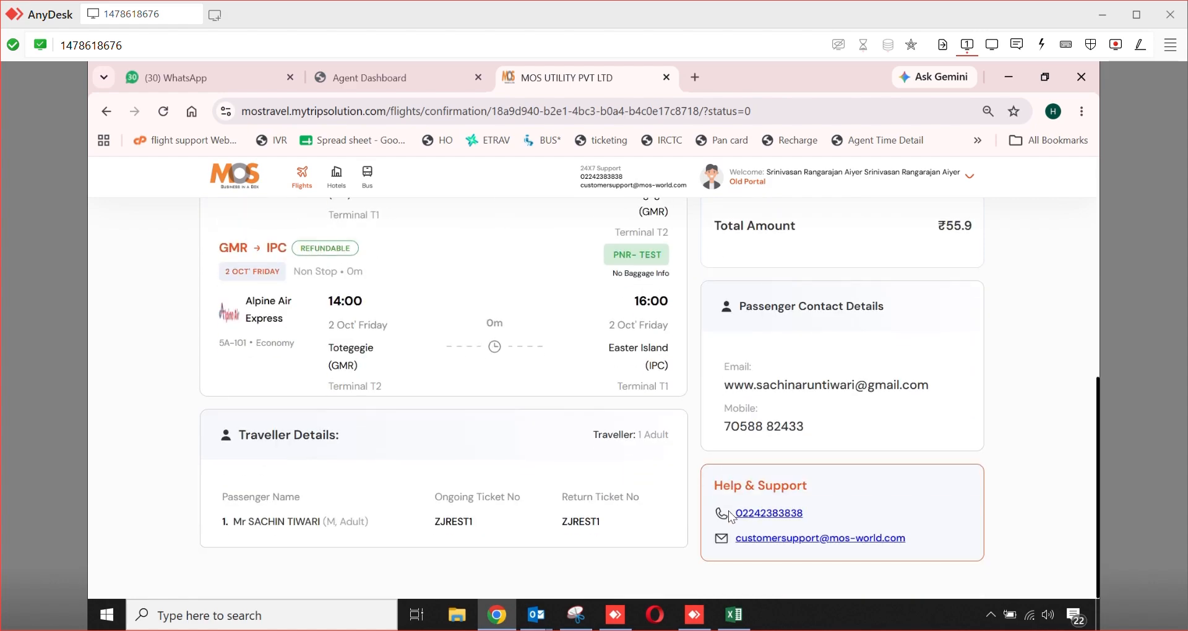
scroll(729, 510, "up", 5)
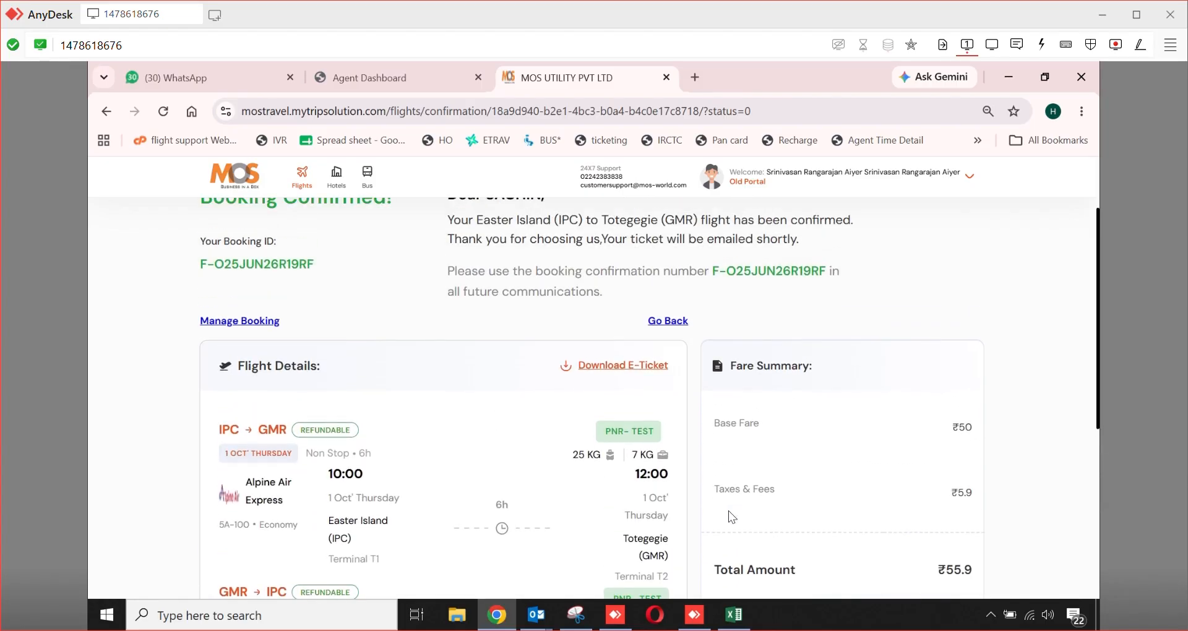
scroll(729, 511, "up", 2)
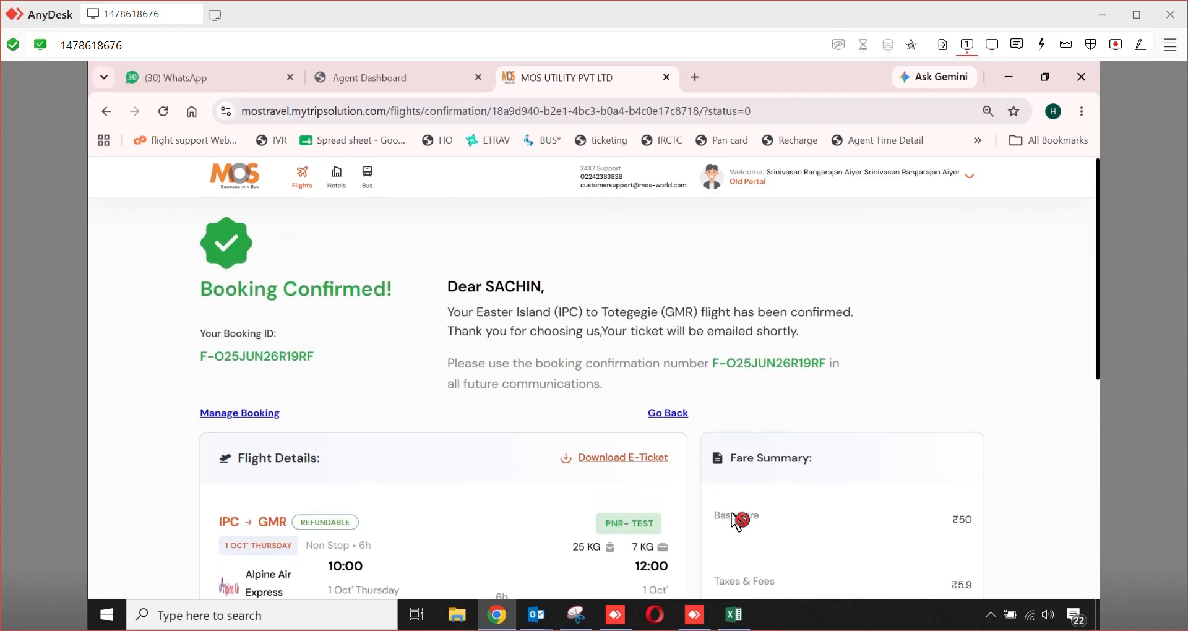
Check the booking's debit in the agent portal's primary balance ledger and return to the flight booking site
key("ctrl+shift+Tab")
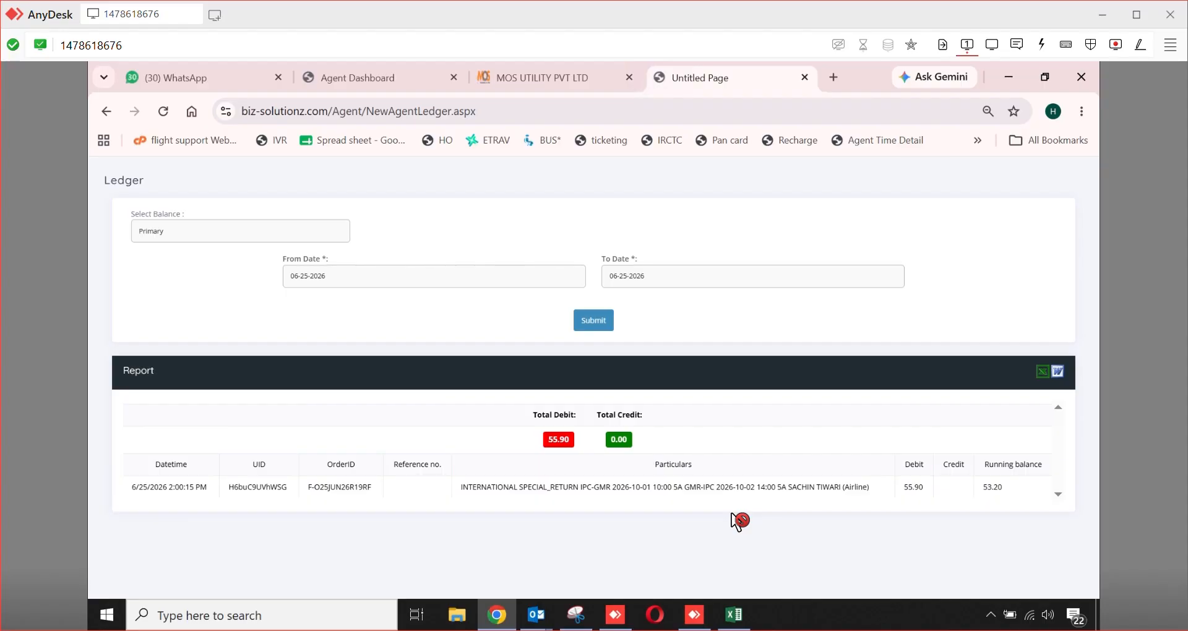
left_click(550, 78)
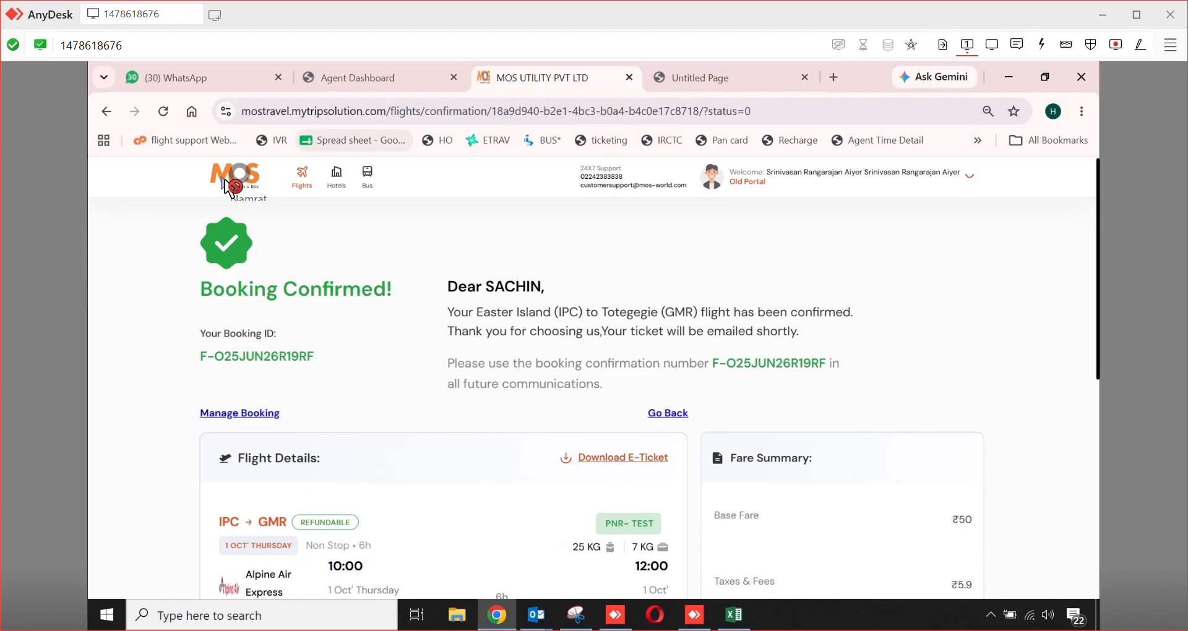
left_click(163, 111)
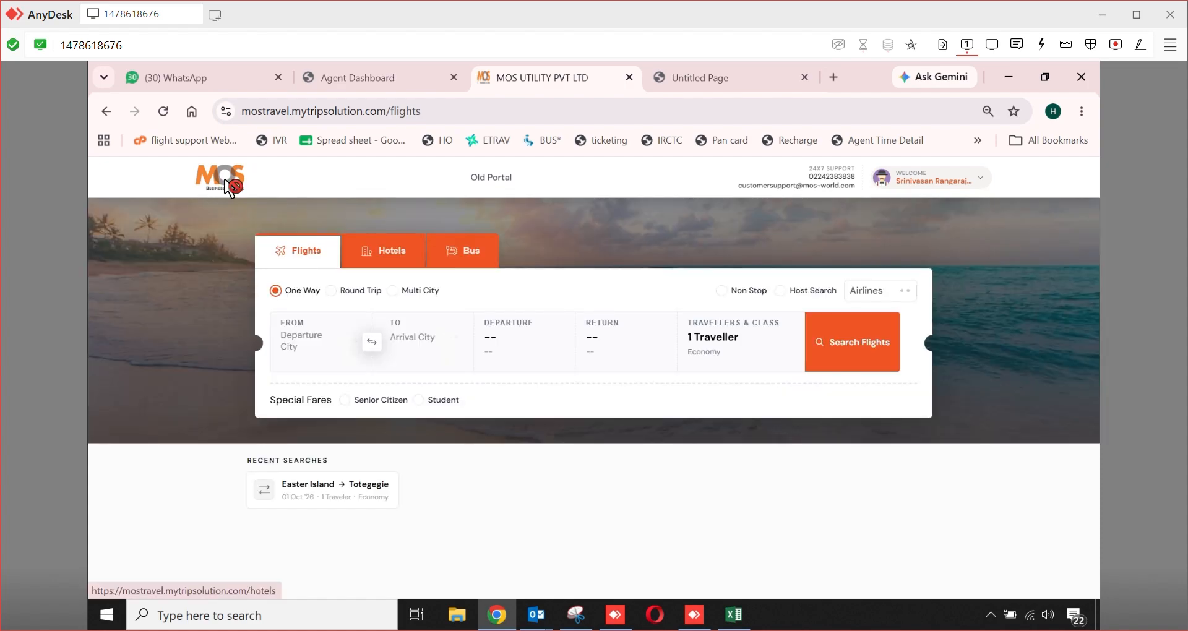
Add a fixed markup of ₹500 on domestic flights for all airlines and look over the markup table
mouse_move(616, 614)
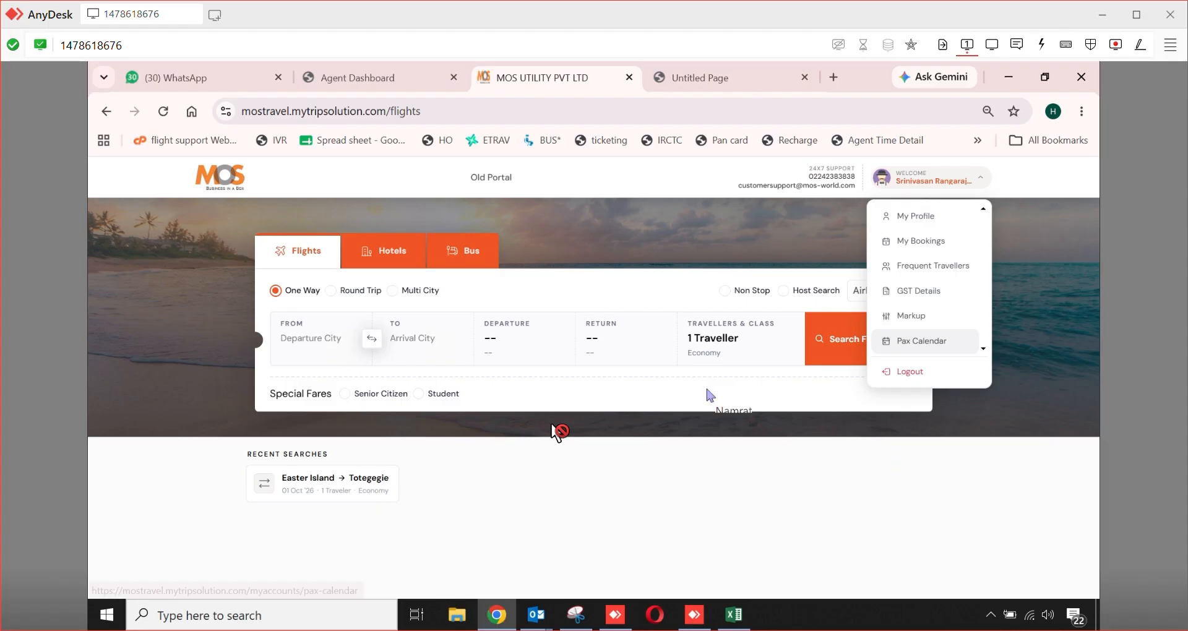
key("Return")
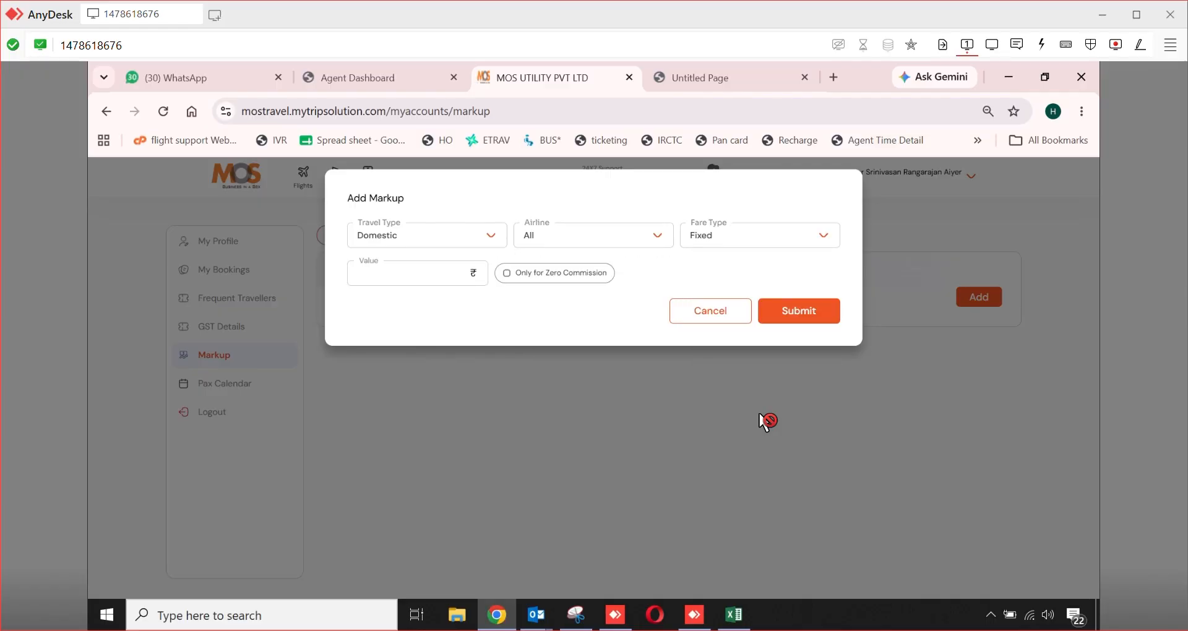
type("500")
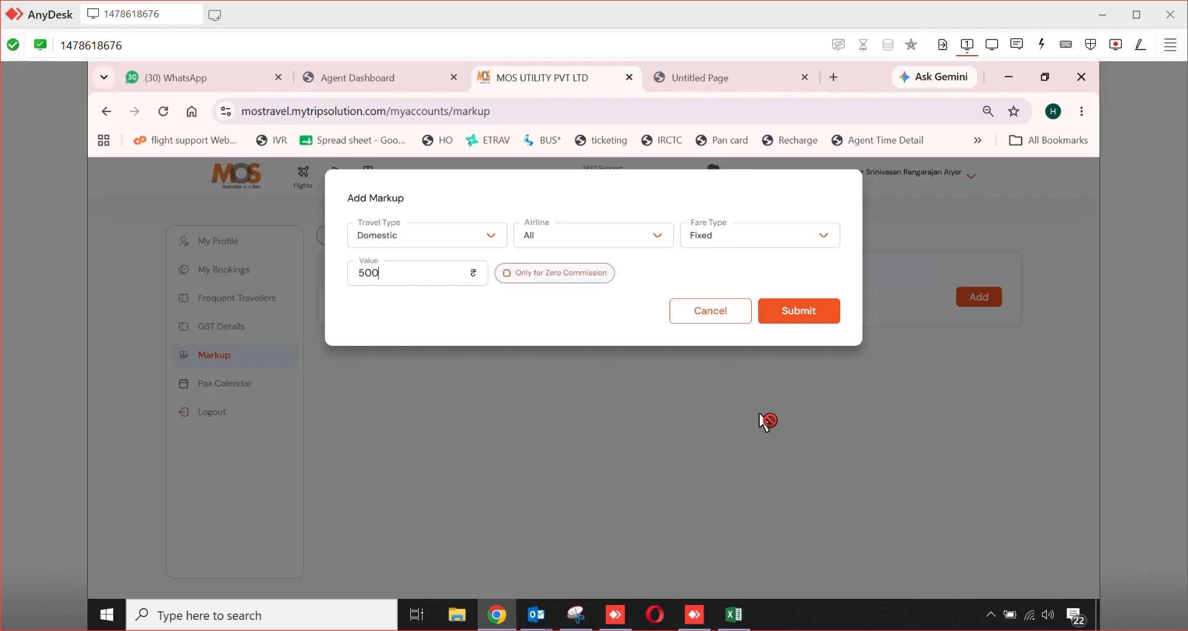
key("Return")
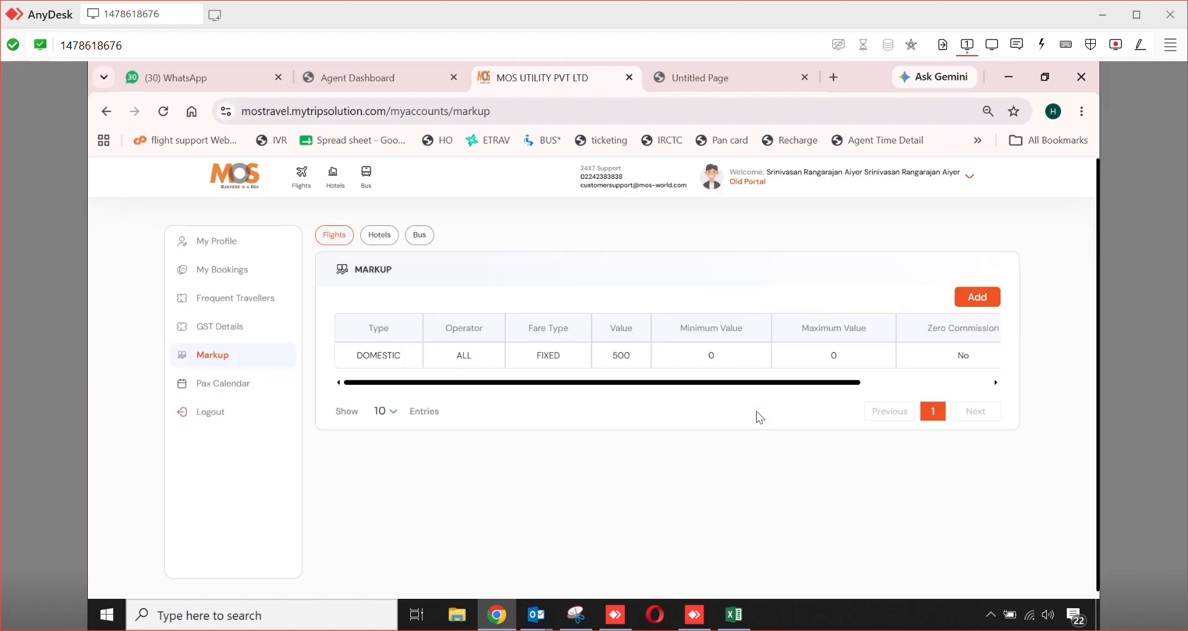
scroll(668, 356, "right", 3)
scroll(667, 356, "left", 3)
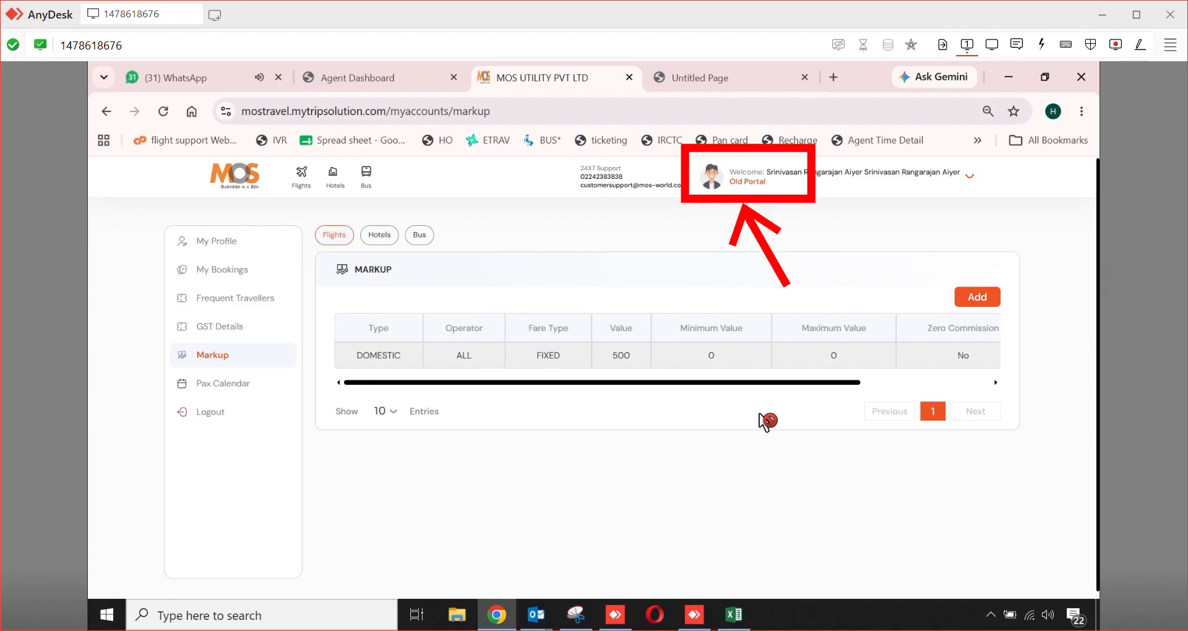